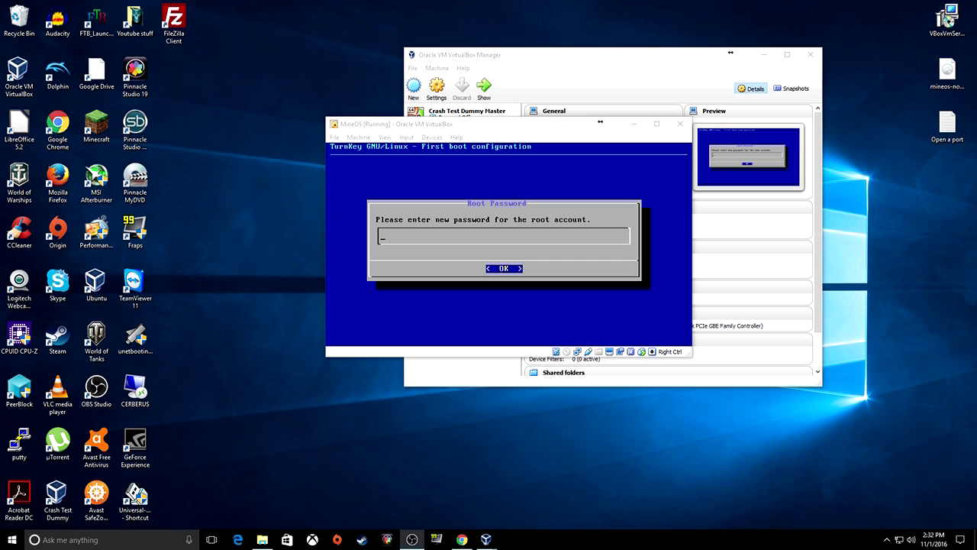
# Set and confirm the MineOS VM's root password
pyautogui.click(601, 122)
pyautogui.write('*********')
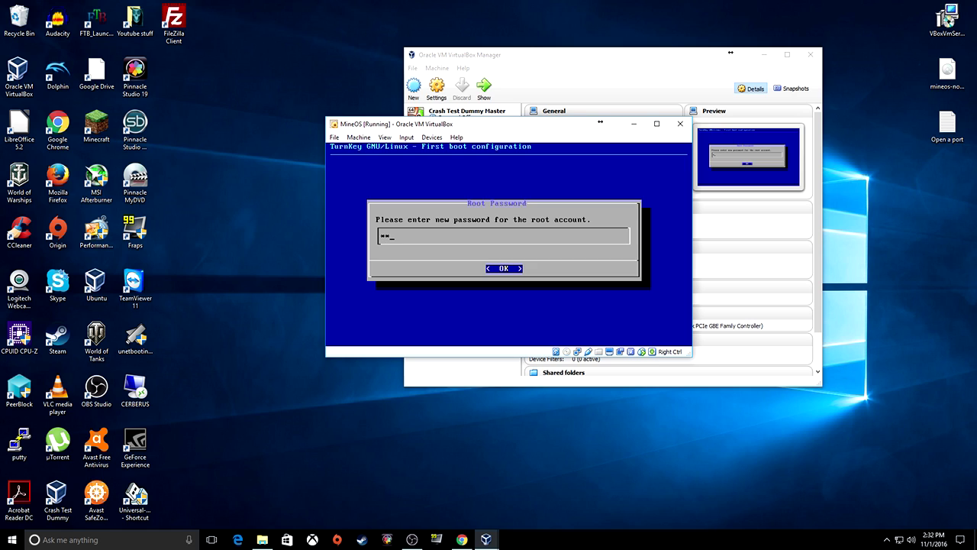
pyautogui.write('**')
pyautogui.press('Return')
pyautogui.write('******')
pyautogui.press('BackSpace')
pyautogui.press('BackSpace')
pyautogui.press('BackSpace')
pyautogui.press('BackSpace')
pyautogui.press('BackSpace')
pyautogui.press('BackSpace')
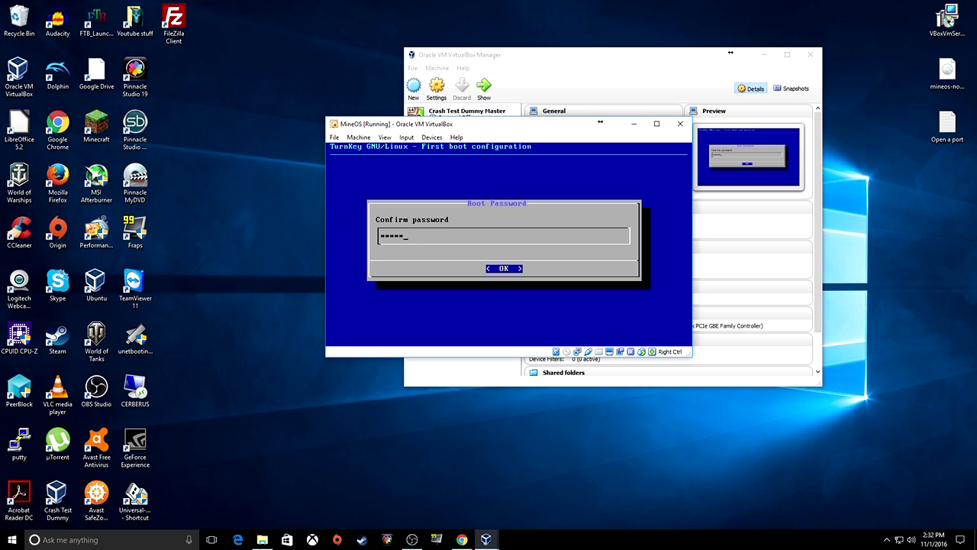
pyautogui.write('***********')
pyautogui.press('Return')
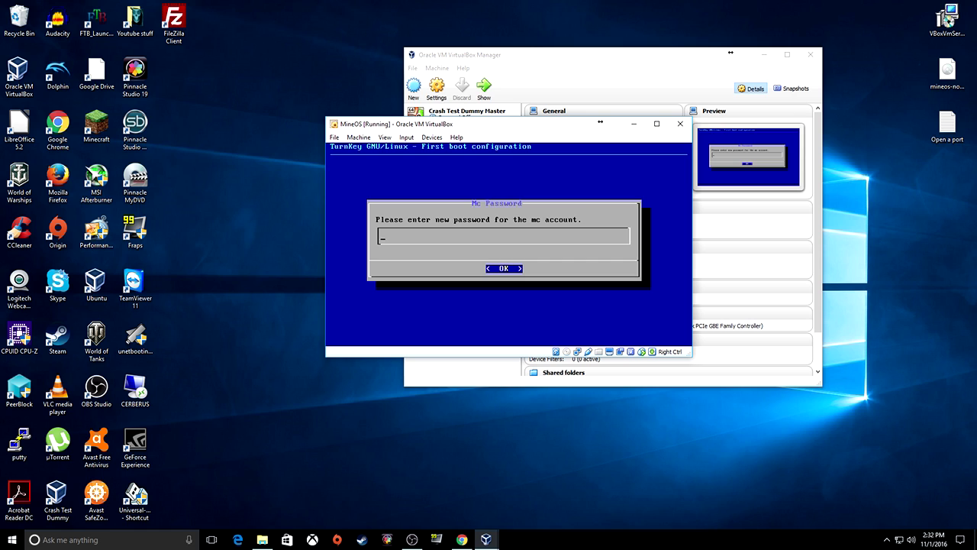
pyautogui.write('************')
# Set and confirm the mc account password
pyautogui.press('Return')
pyautogui.write('**********')
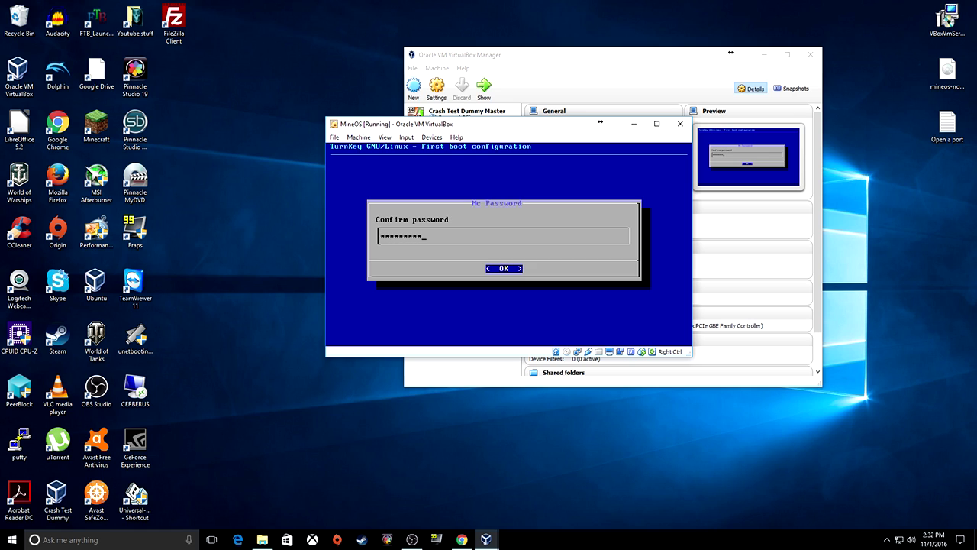
pyautogui.press('Return')
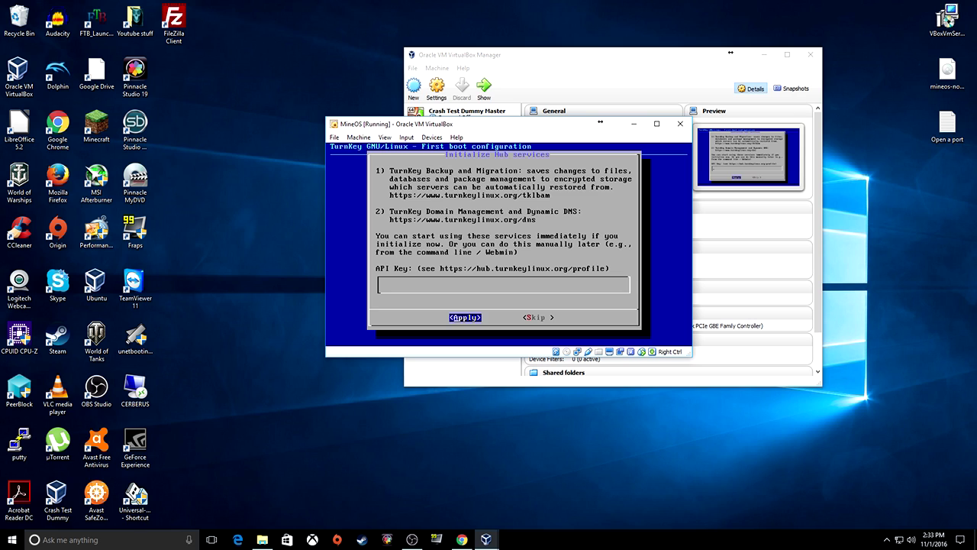
# Skip Hub services and security alert emails, install security updates, and dismiss the archive connection error
pyautogui.press('Tab')
pyautogui.press('Return')
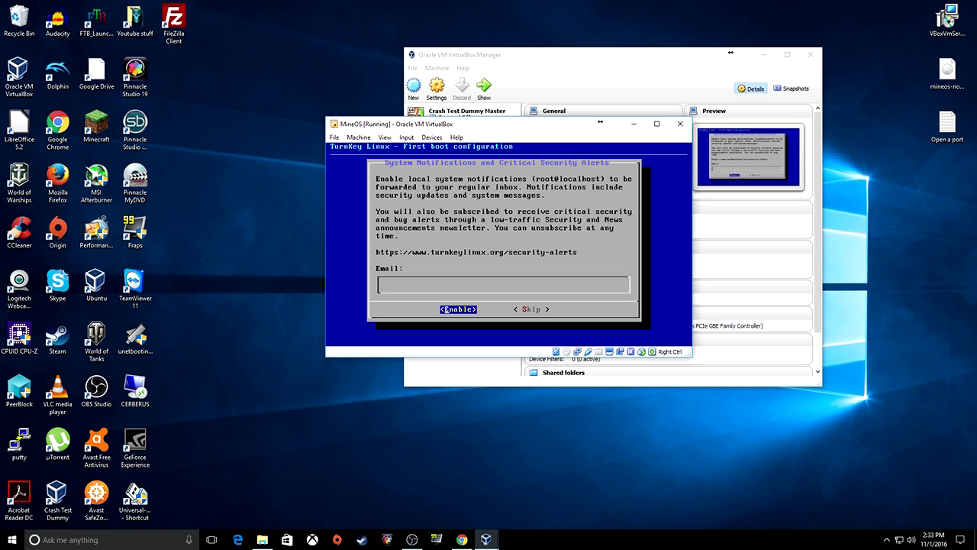
pyautogui.press('Tab')
pyautogui.press('Tab')
pyautogui.press('Return')
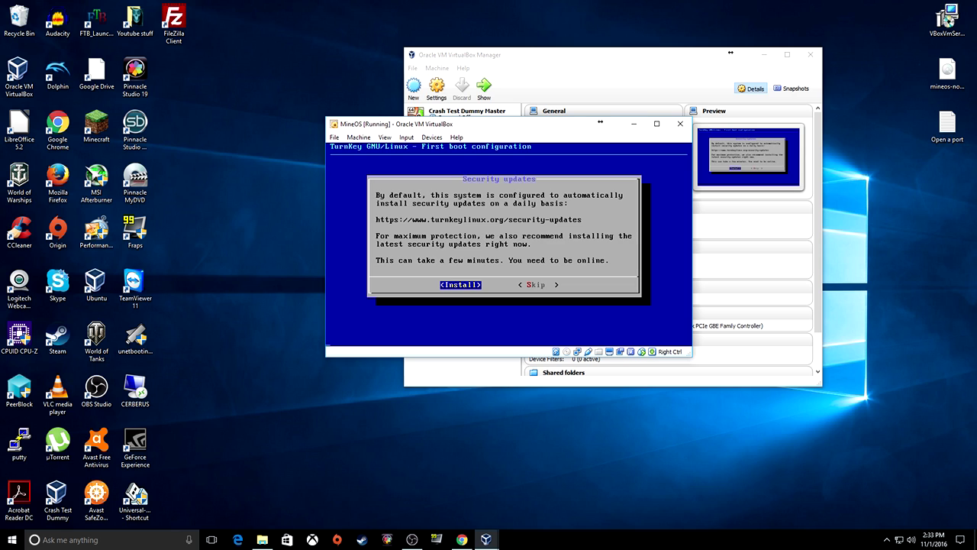
pyautogui.press('Return')
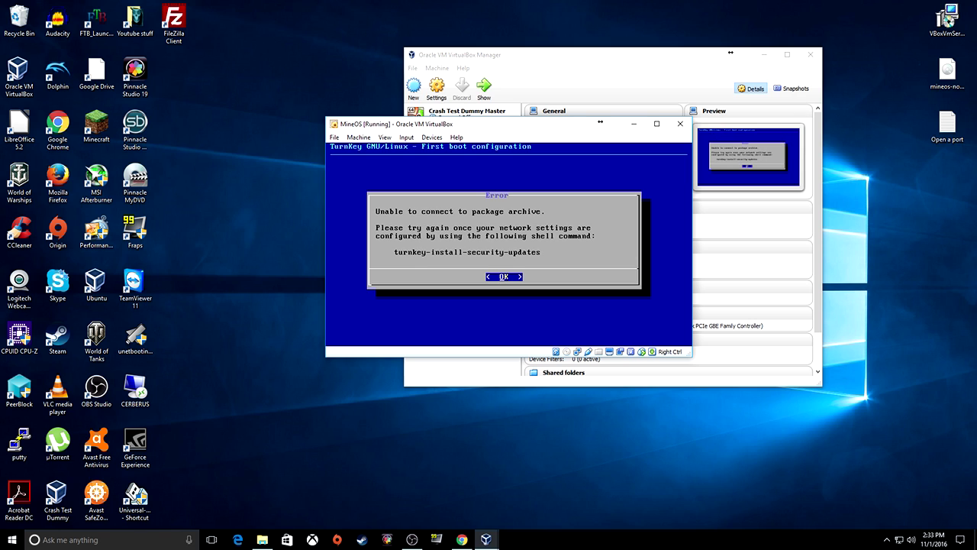
pyautogui.press('Return')
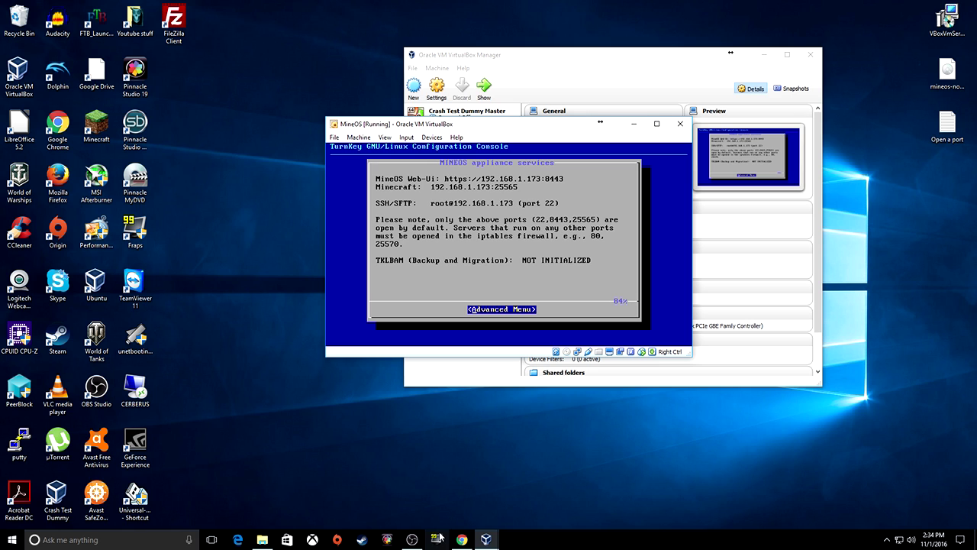
# Open a new Google Chrome window and arrange it beside the VM window
pyautogui.rightClick(470, 542)
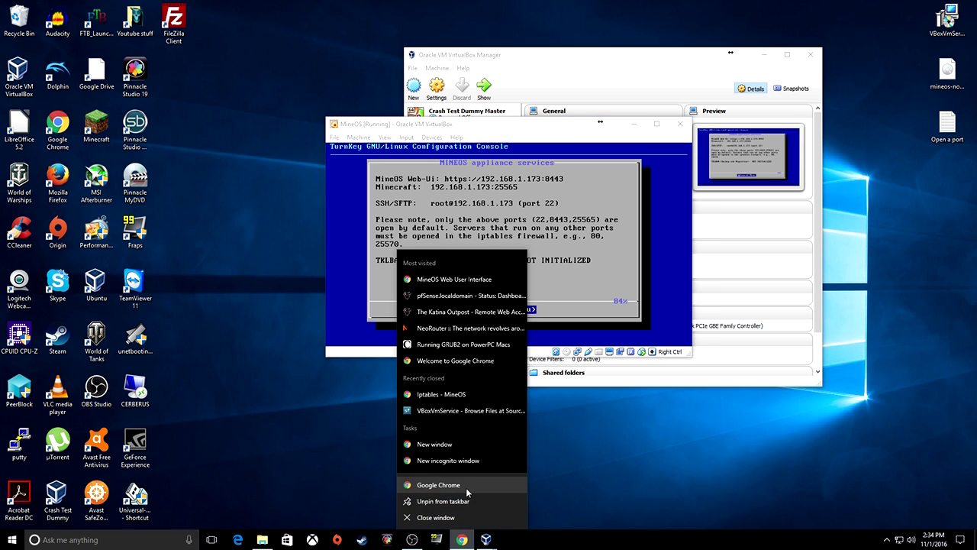
pyautogui.click(505, 494)
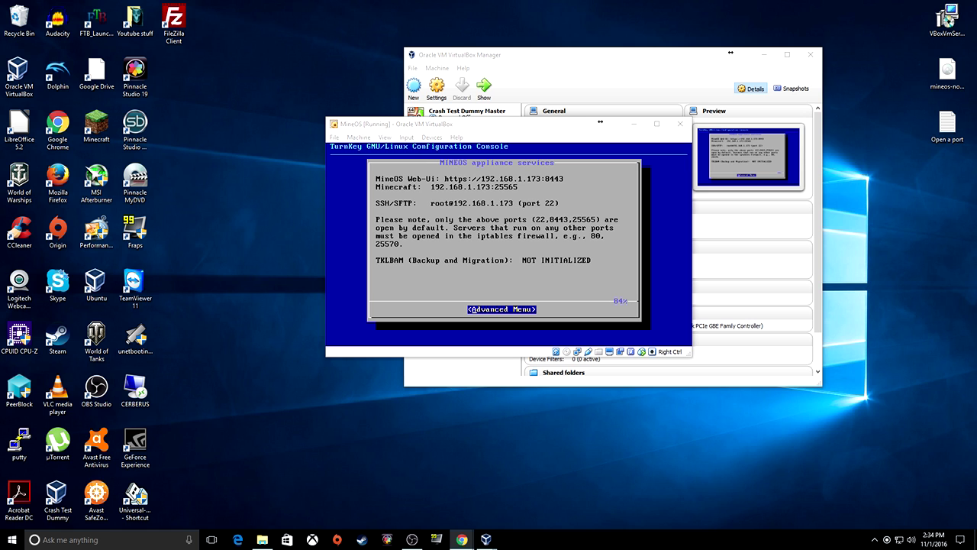
pyautogui.moveTo(875, 164); pyautogui.dragTo(343, 26)
pyautogui.moveTo(585, 124); pyautogui.dragTo(840, 63)
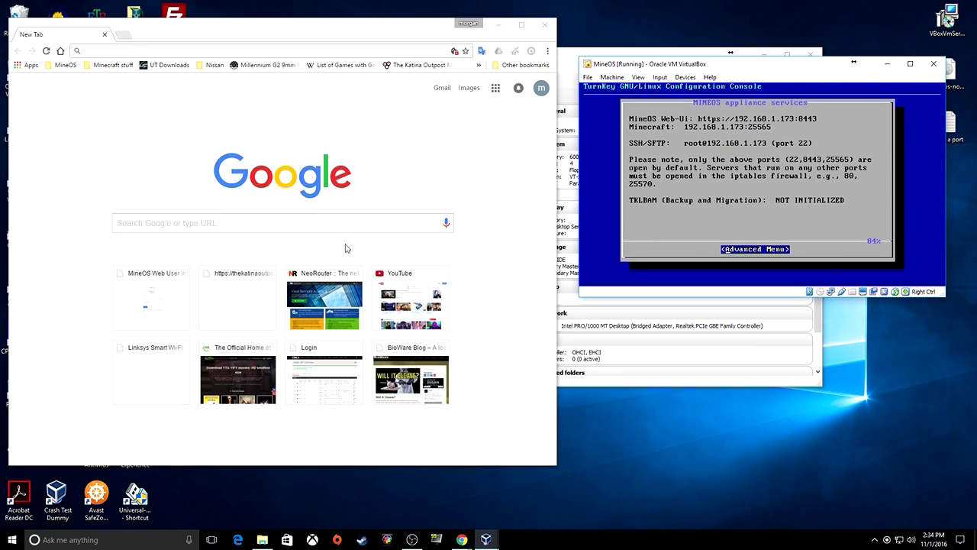
# Load 192.168.1.173:8443 in Chrome's address bar
pyautogui.click(185, 52)
pyautogui.write('192.168.1.173')
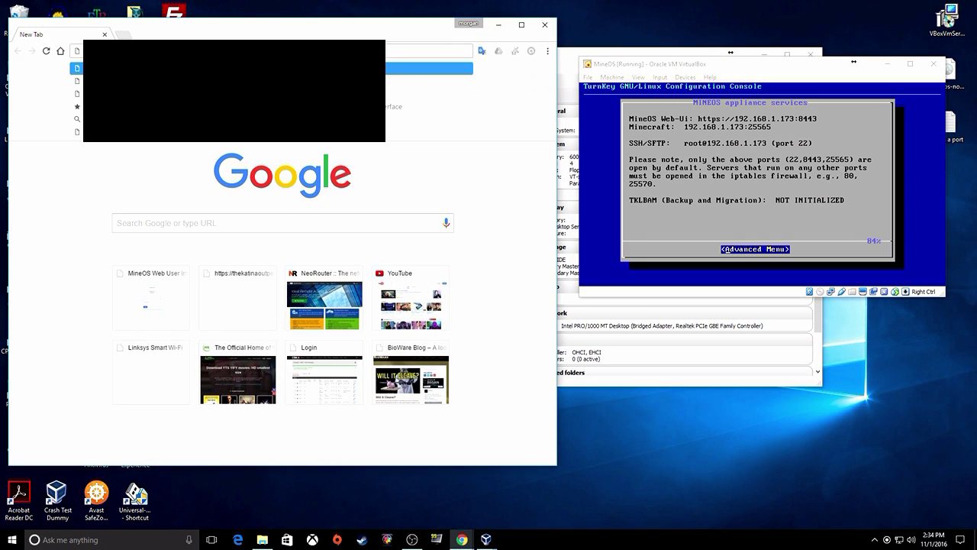
pyautogui.write(':8443')
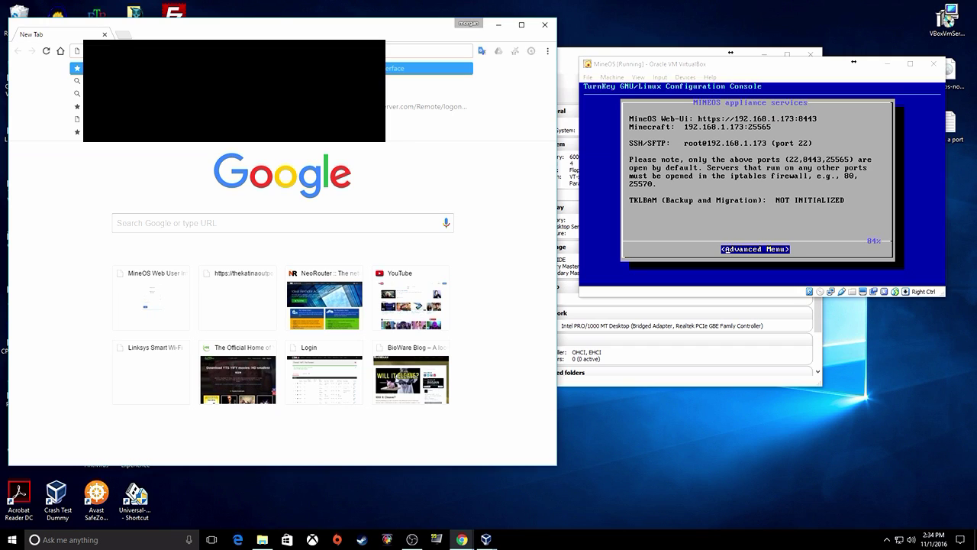
pyautogui.write('r')
pyautogui.write('://192.168.1.173:')
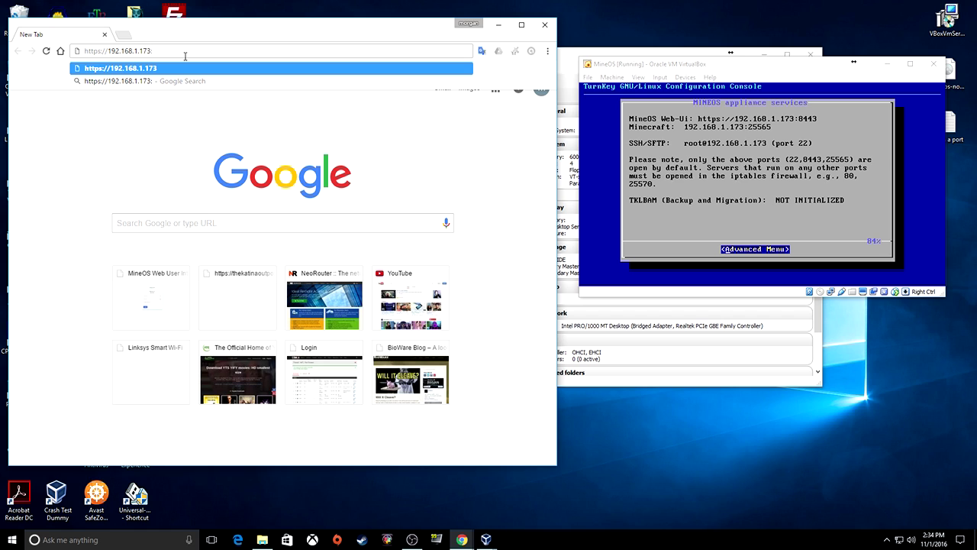
pyautogui.write('8443')
pyautogui.press('Return')
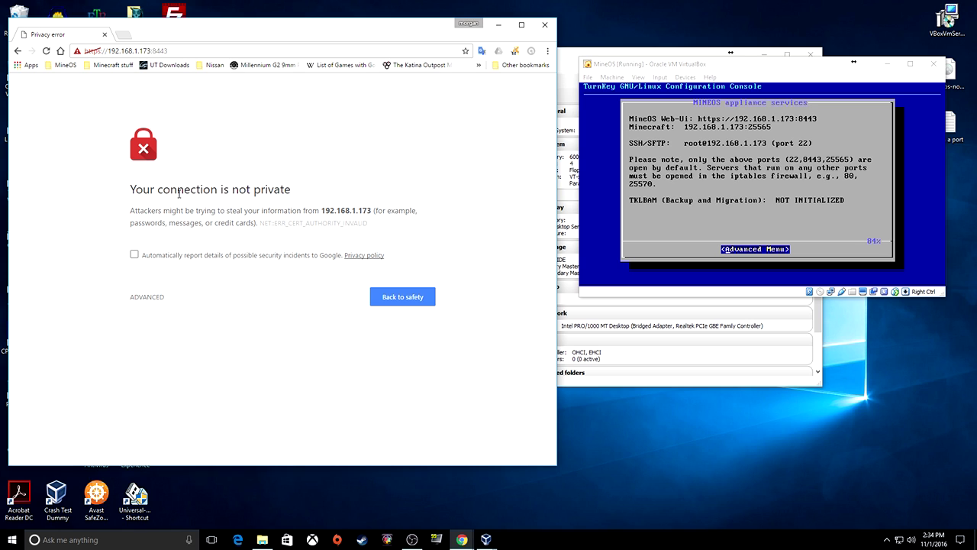
# Proceed past the 'Your connection is not private' warning to the MineOS site
pyautogui.moveTo(135, 190); pyautogui.dragTo(106, 191)
pyautogui.click(174, 300)
pyautogui.click(156, 297)
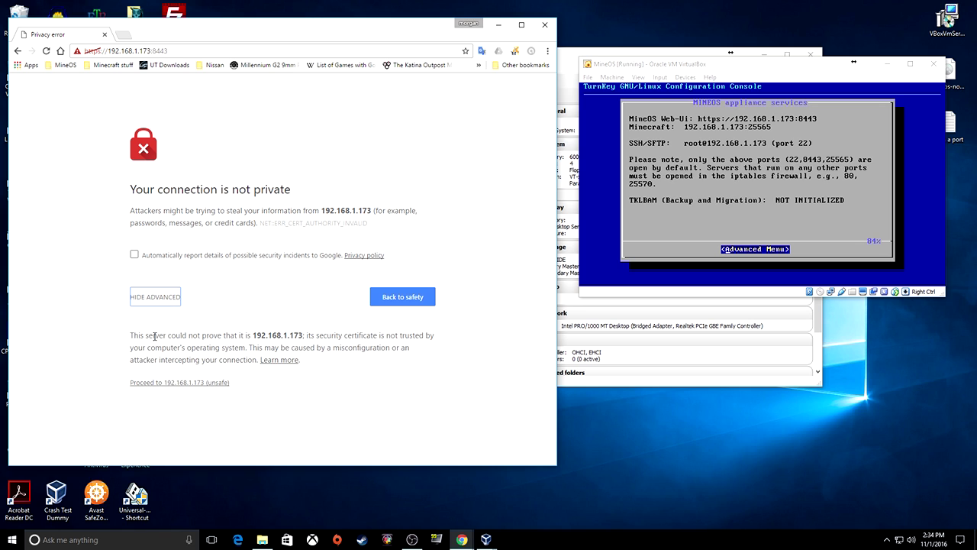
pyautogui.click(185, 383)
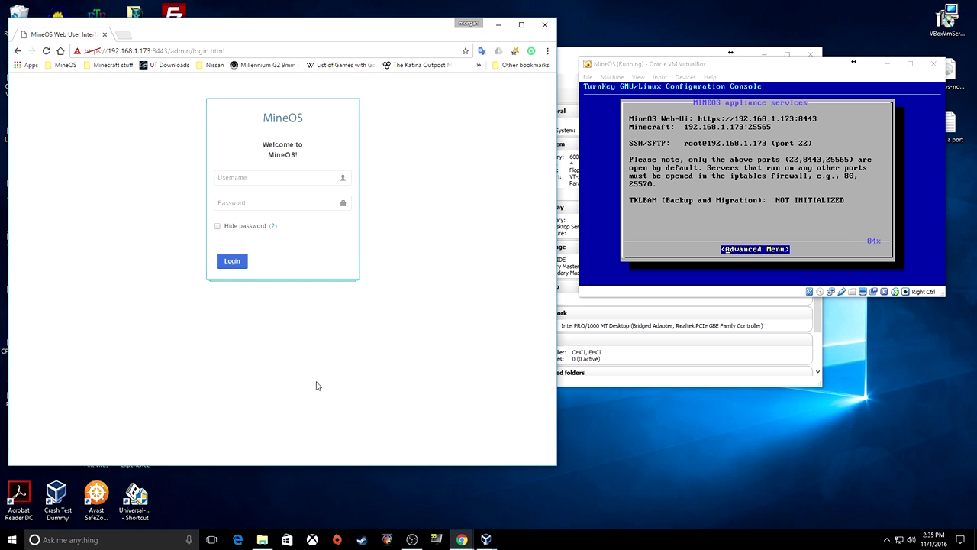
# Log in to the MineOS web UI with the mc account and its password
pyautogui.click(289, 180)
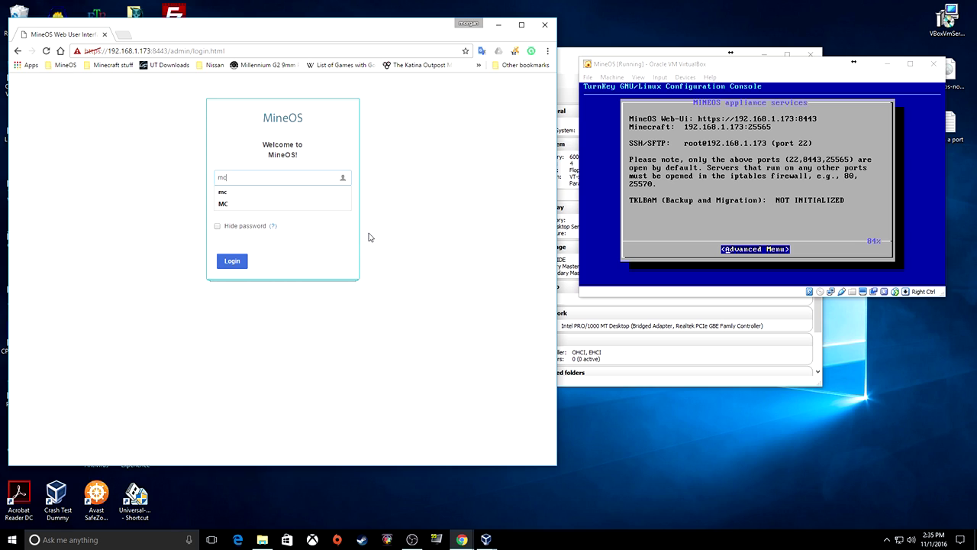
pyautogui.press('Tab')
pyautogui.press('Return')
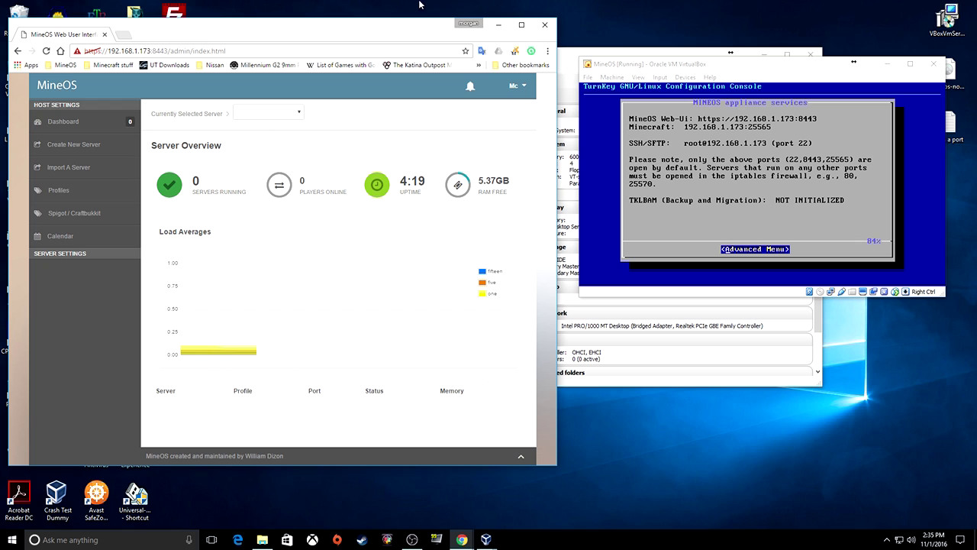
pyautogui.hotkey('alt', 'Tab')
# Open the VM's Advanced Menu, minimize the VM window, and maximize Chrome
pyautogui.press('Return')
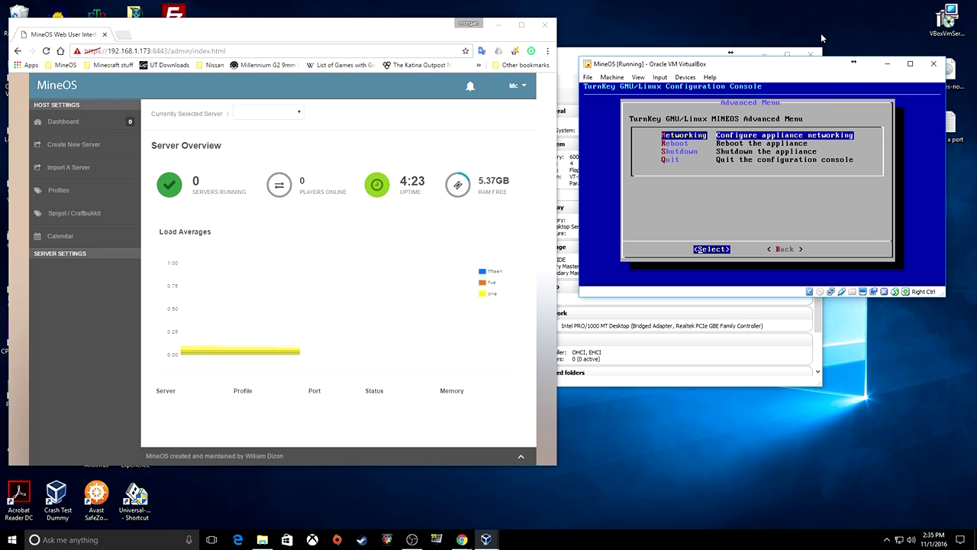
pyautogui.moveTo(769, 67); pyautogui.dragTo(770, 37)
pyautogui.click(886, 36)
pyautogui.moveTo(330, 33); pyautogui.dragTo(546, 2)
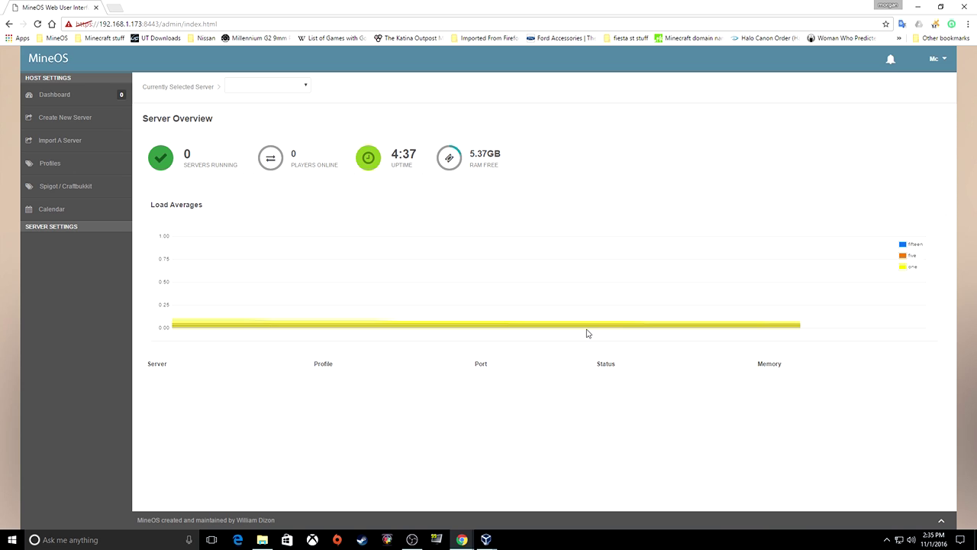
# Review the dashboard's servers running count, uptime and 5.37GB free RAM
pyautogui.moveTo(182, 155); pyautogui.dragTo(202, 156)
pyautogui.click(204, 175)
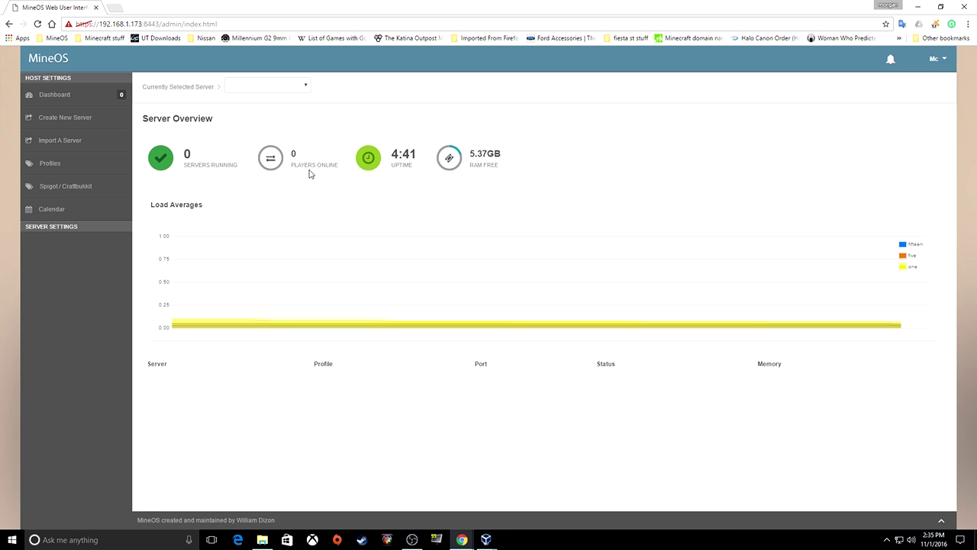
pyautogui.moveTo(393, 156)
pyautogui.mouseDown()
pyautogui.moveTo(416, 157)
pyautogui.moveTo(394, 156)
pyautogui.mouseUp()
pyautogui.moveTo(469, 156); pyautogui.dragTo(503, 195)
pyautogui.click(503, 194)
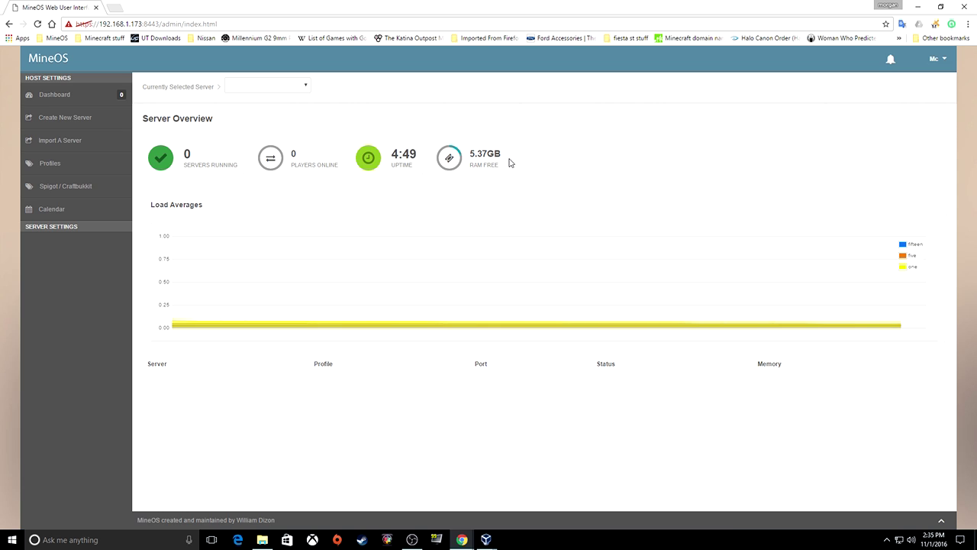
pyautogui.moveTo(469, 155); pyautogui.dragTo(502, 167)
pyautogui.click(482, 194)
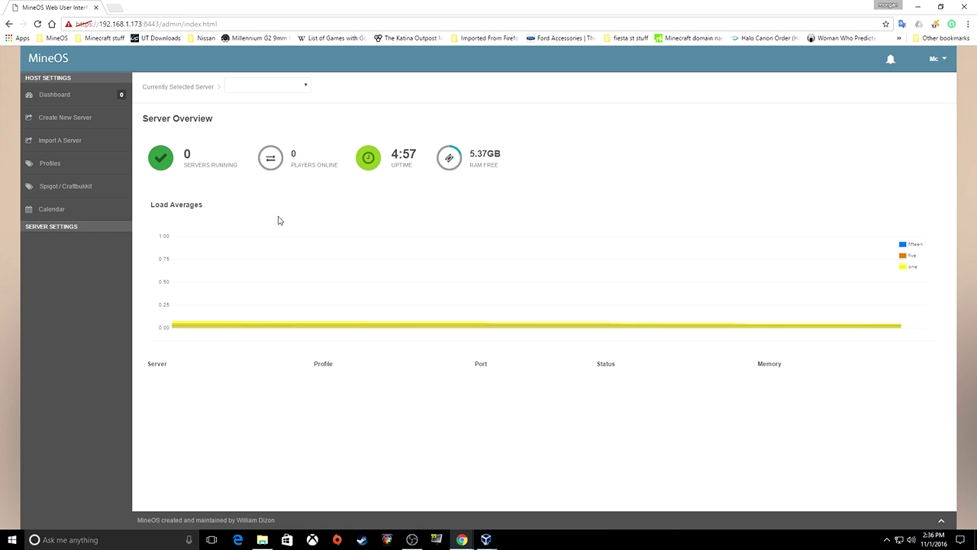
pyautogui.click(83, 127)
# Fill the new server form with name 'mc 1', Normal difficulty and Survival gamemode, and submit
pyautogui.click(271, 152)
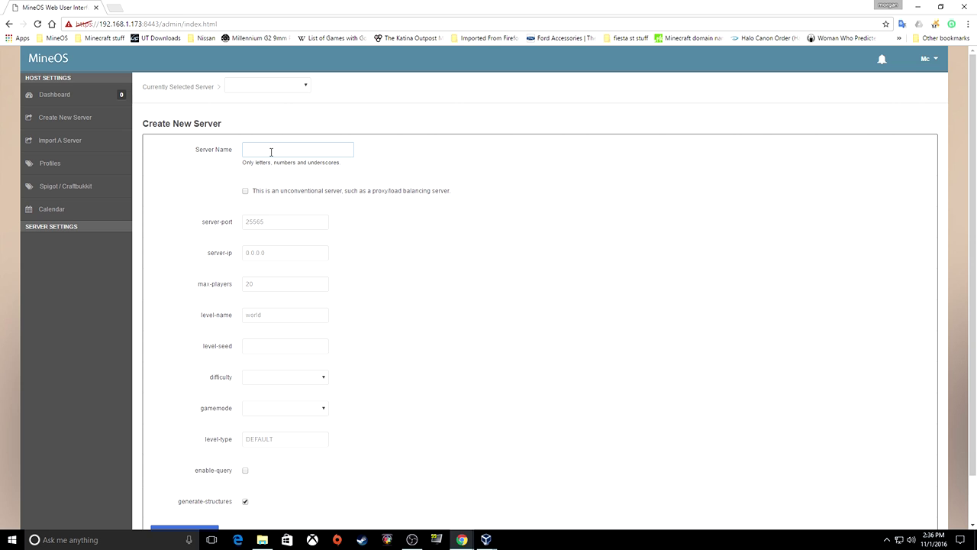
pyautogui.write('mc 1')
pyautogui.click(263, 220)
pyautogui.scroll(-1, 274, 252)
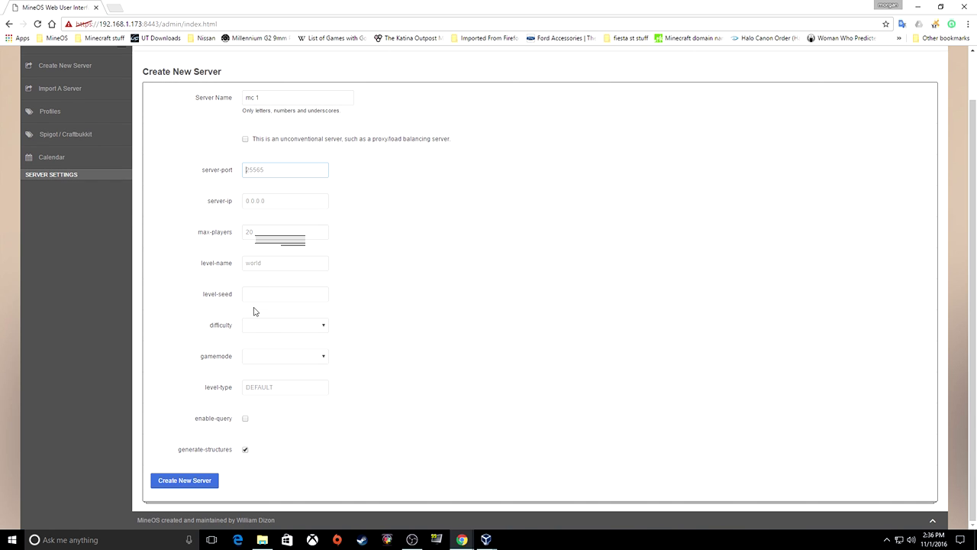
pyautogui.click(262, 327)
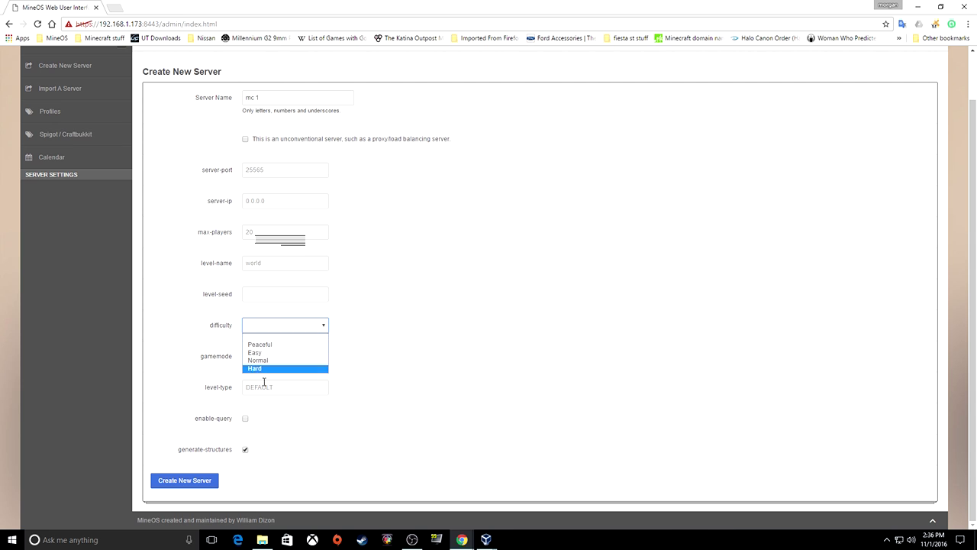
pyautogui.click(268, 361)
pyautogui.click(317, 359)
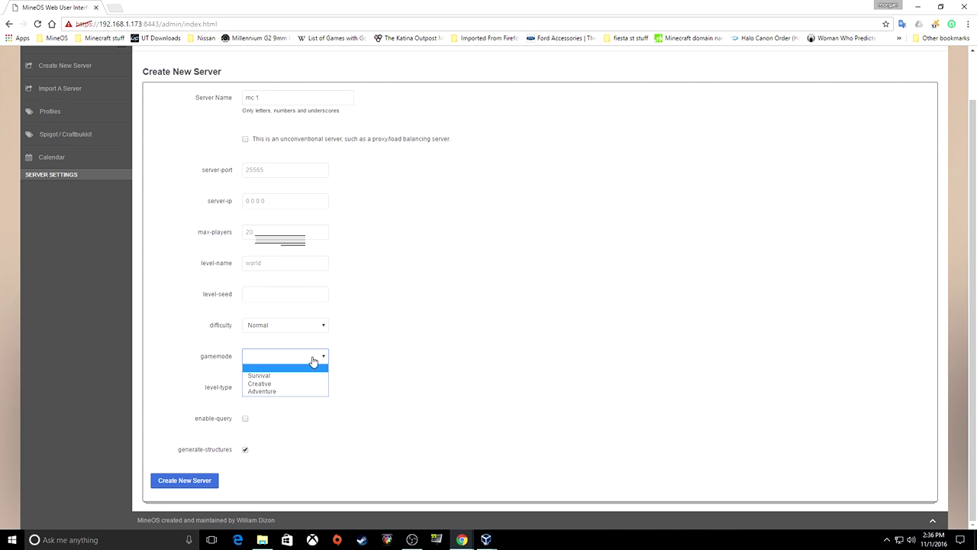
pyautogui.click(267, 377)
pyautogui.click(268, 386)
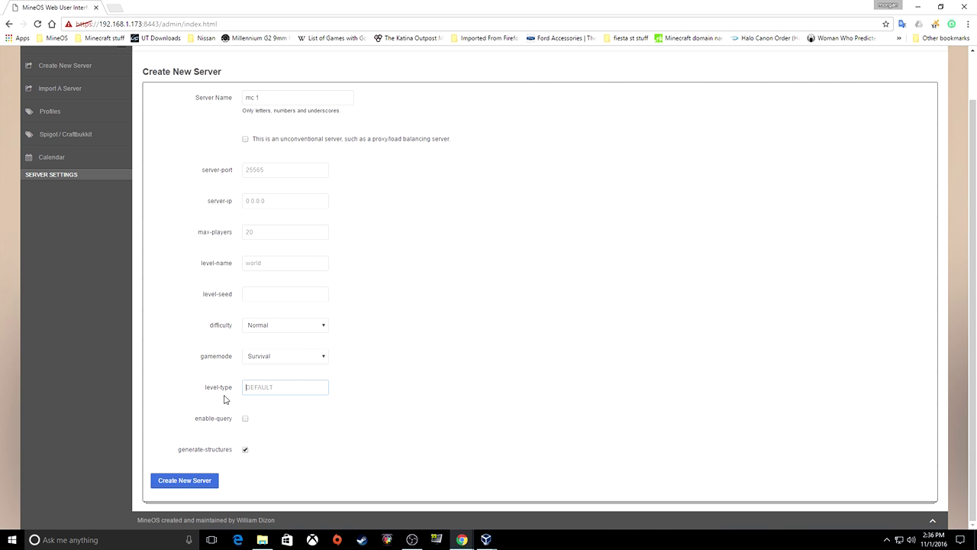
pyautogui.click(201, 482)
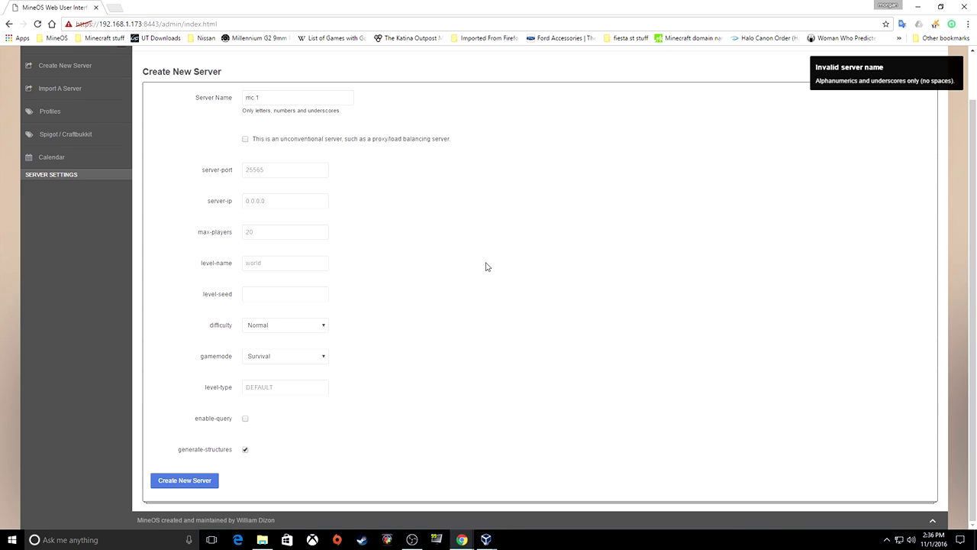
# Correct the server name to 'mc1' without spaces and create the server
pyautogui.click(256, 99)
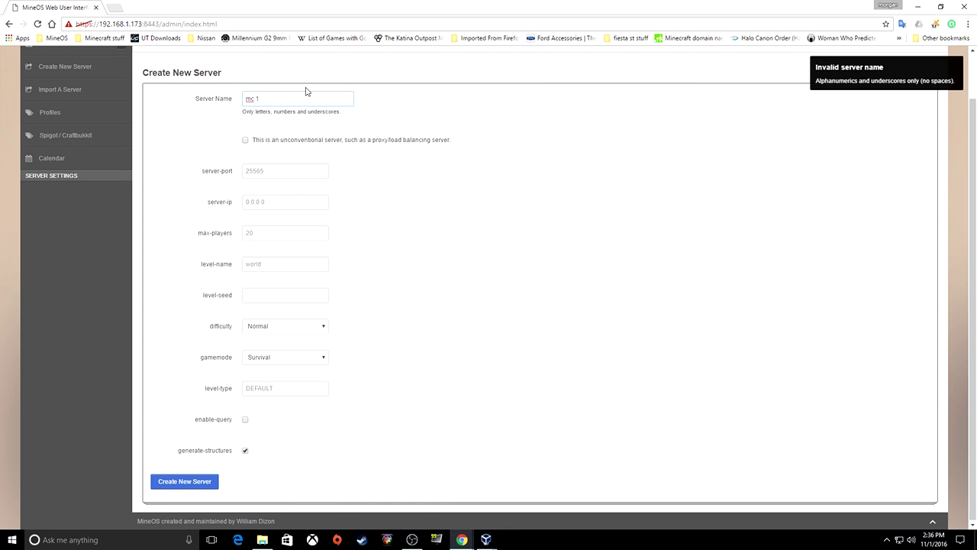
pyautogui.moveTo(854, 76)
pyautogui.moveTo(917, 81); pyautogui.dragTo(953, 80)
pyautogui.click(176, 483)
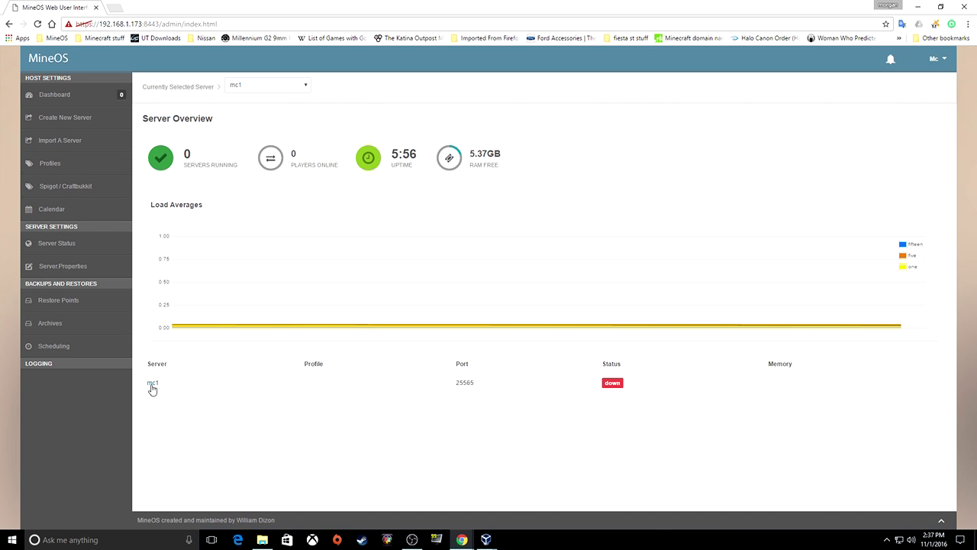
# Show the Profiles page with filters left at Mojang, Release and Show All
pyautogui.click(48, 166)
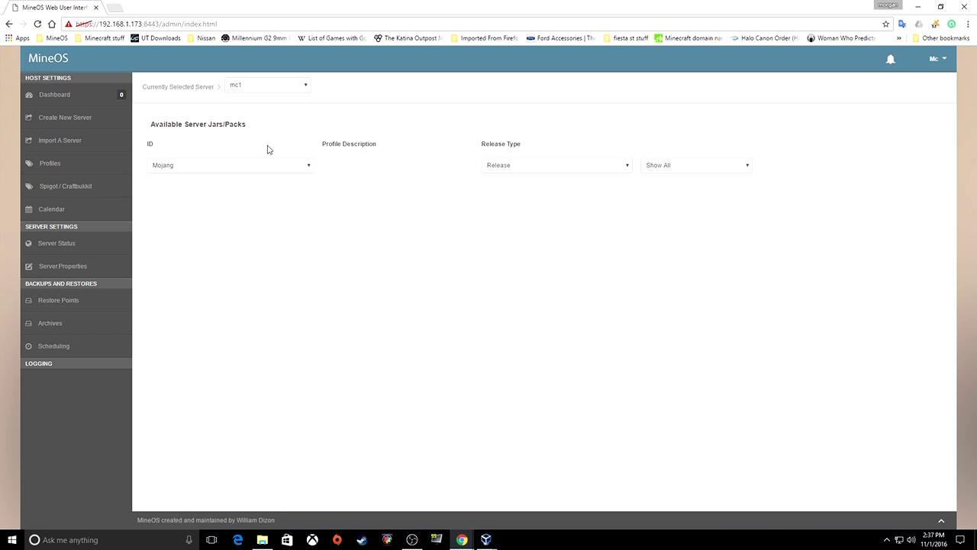
pyautogui.click(304, 166)
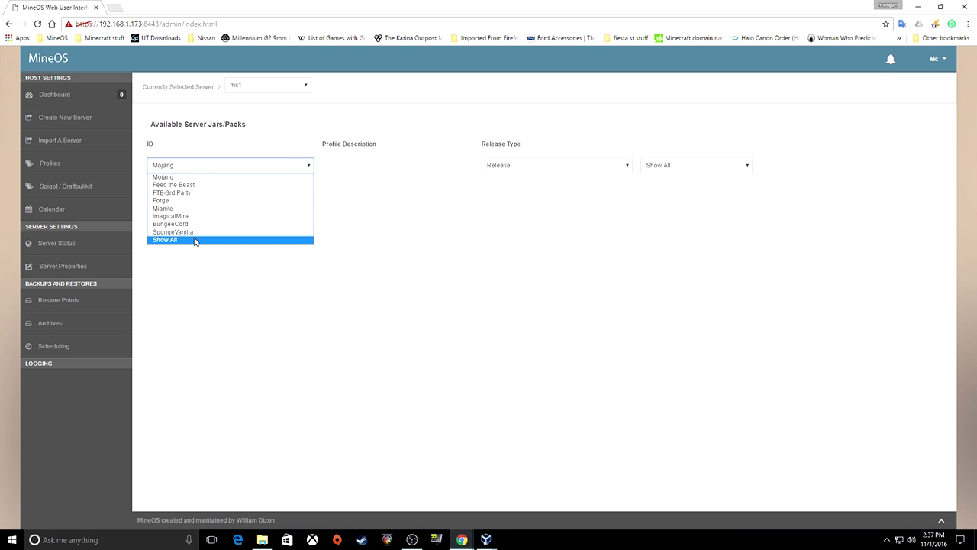
pyautogui.click(172, 177)
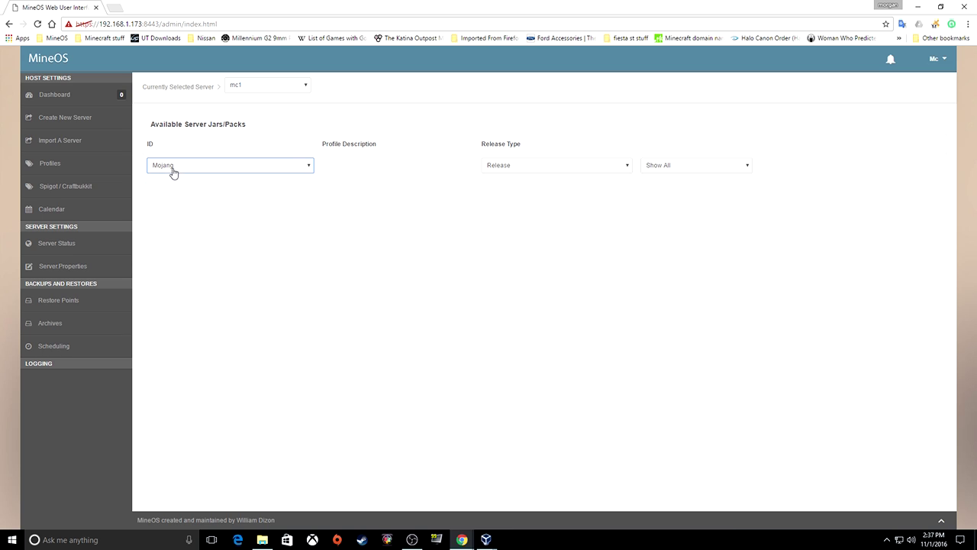
pyautogui.click(625, 168)
pyautogui.click(626, 168)
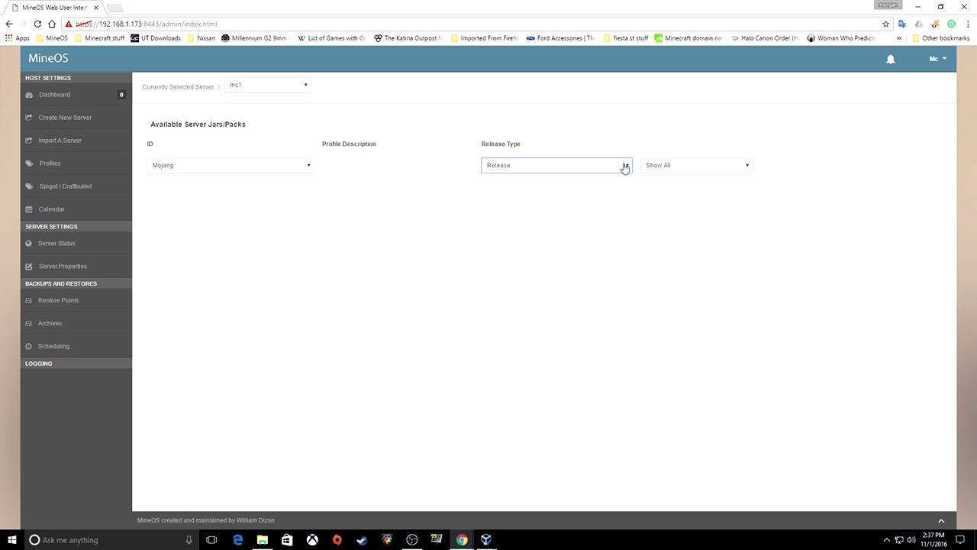
pyautogui.click(693, 166)
pyautogui.click(665, 178)
pyautogui.click(607, 169)
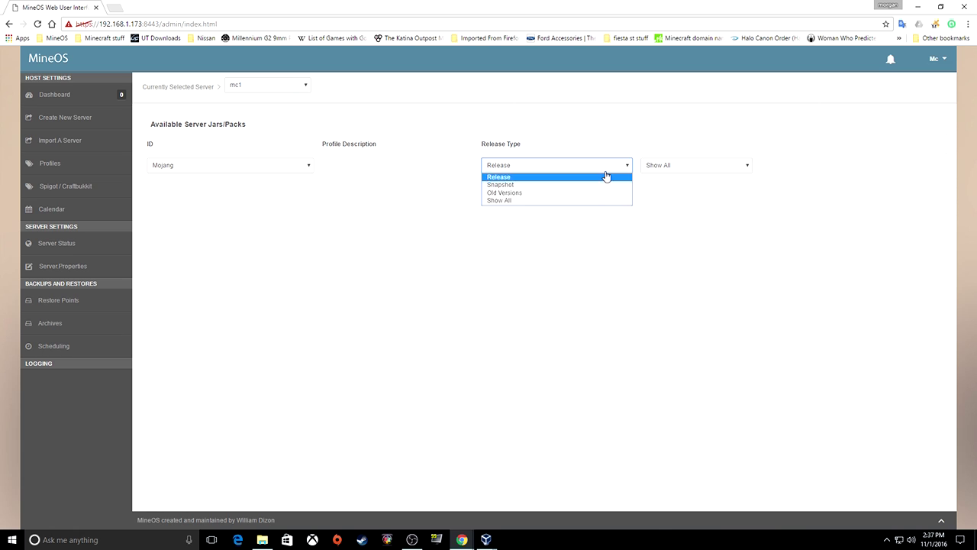
pyautogui.click(600, 179)
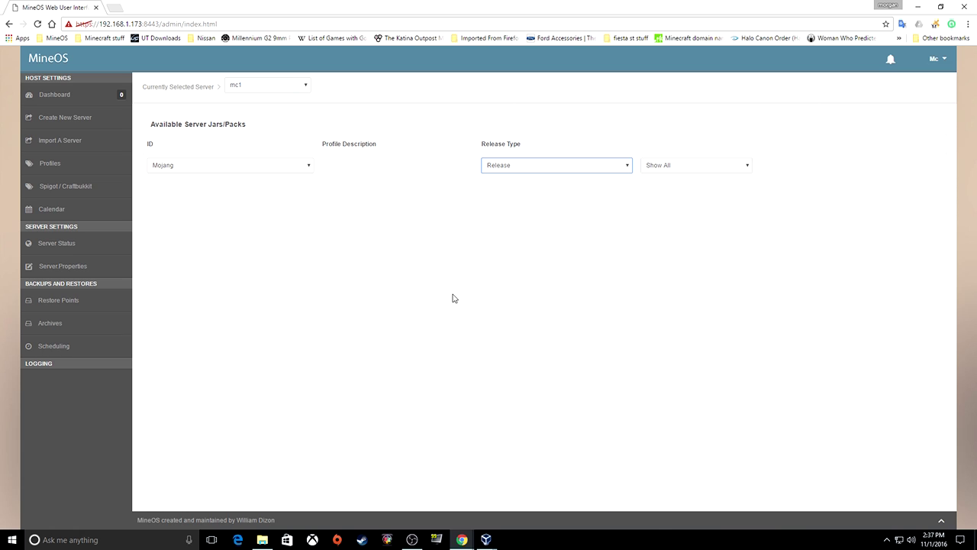